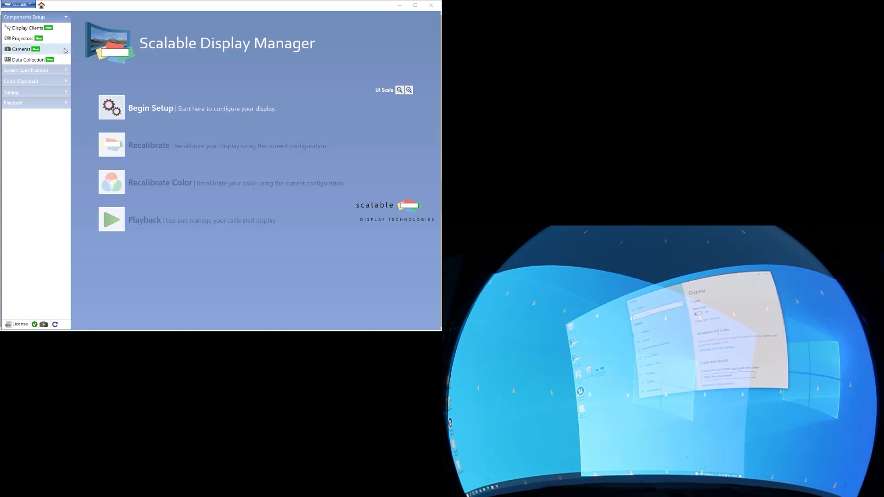
- Switch the setup to remote display clients and assign clients 192.168.6.140 and 192.168.6.175
click(41, 28)
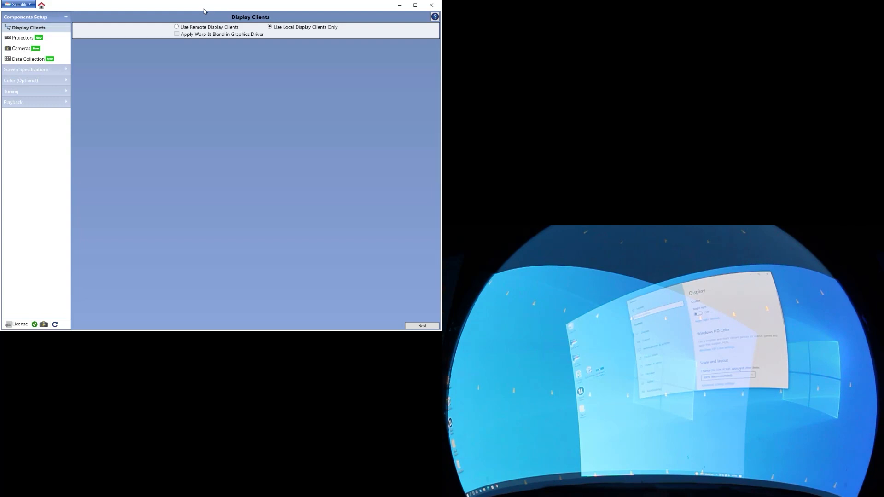
click(177, 27)
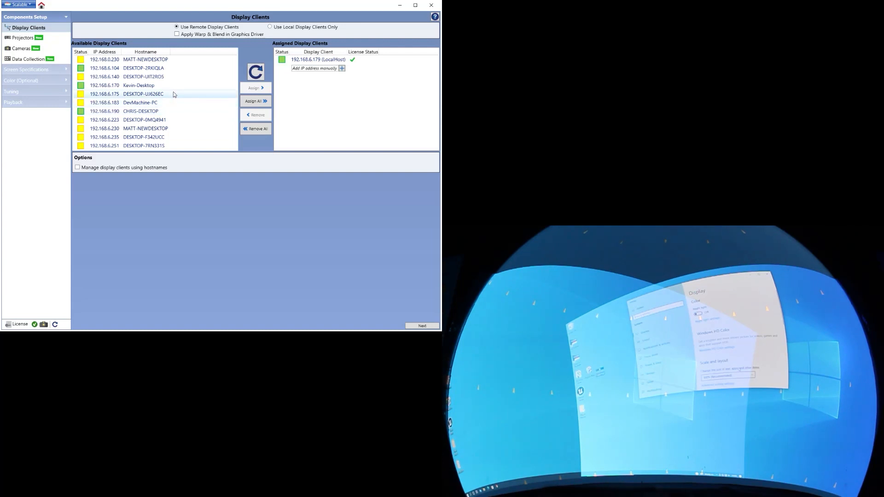
click(174, 77)
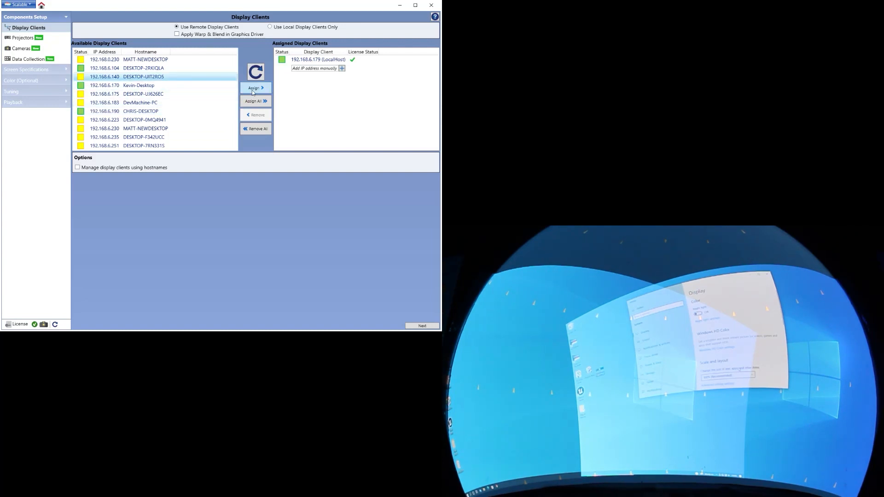
click(252, 90)
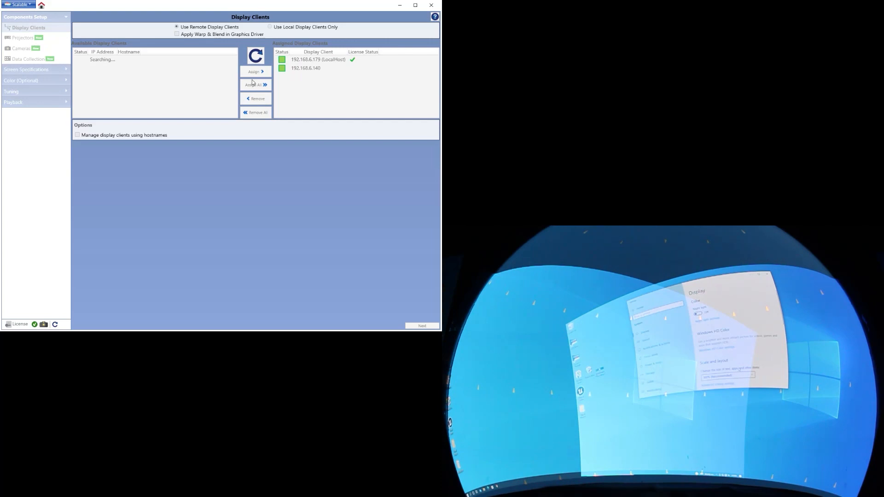
click(188, 88)
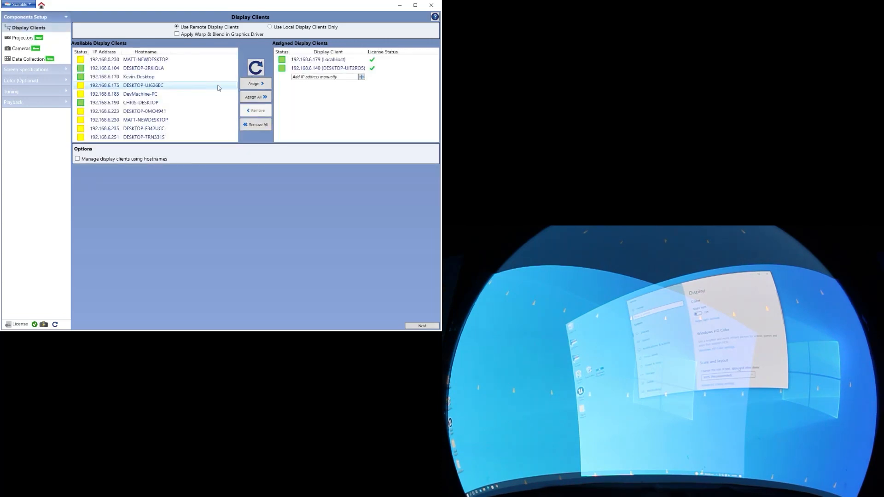
click(258, 84)
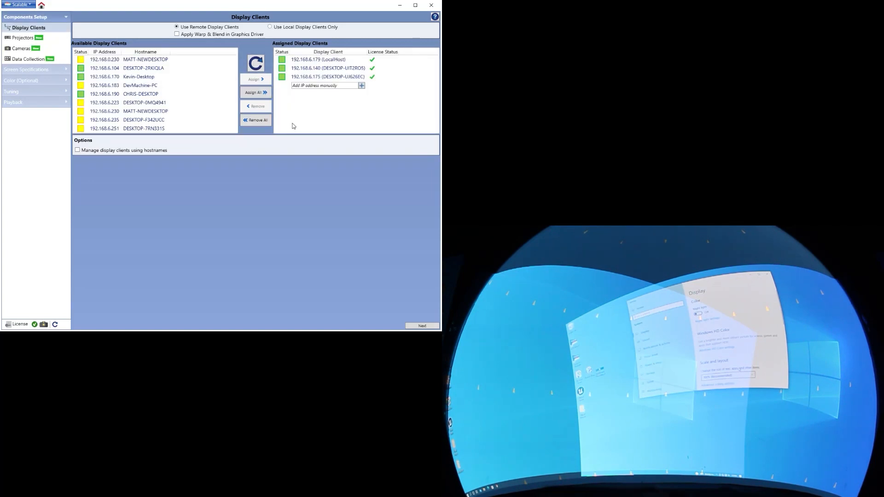
- Remove the local host 192.168.6.179 from the assigned display clients and continue to the projector setup
click(314, 60)
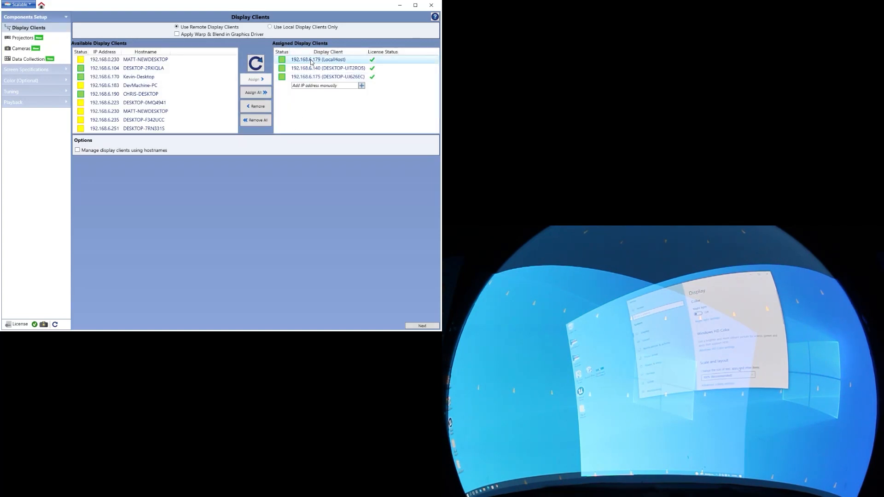
click(258, 106)
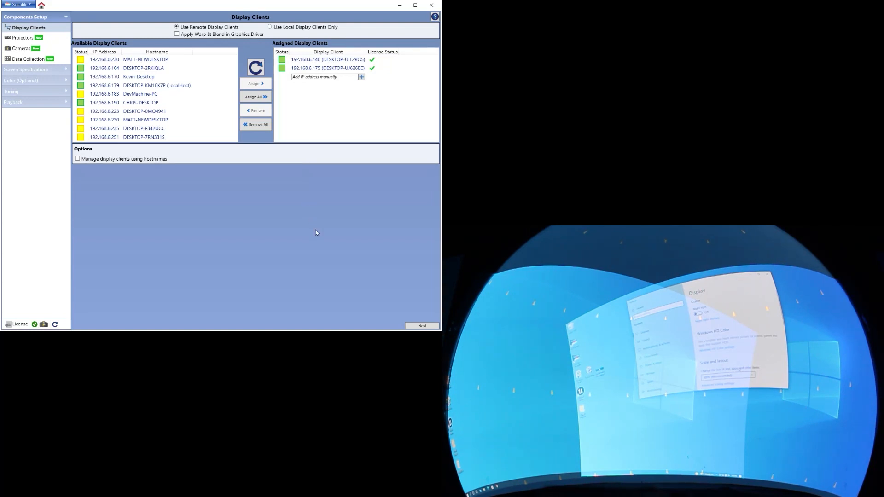
click(418, 326)
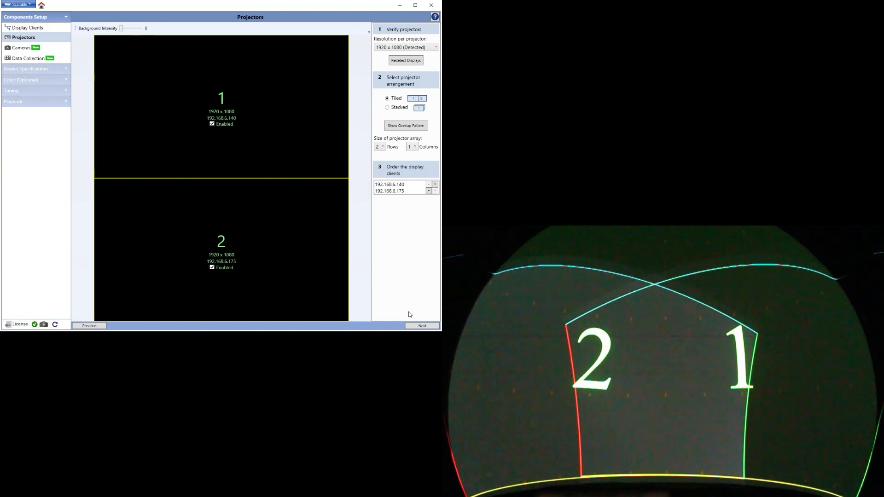
- Arrange the projectors as 1 row by 2 columns and place client 192.168.6.175 before 192.168.6.140
click(411, 147)
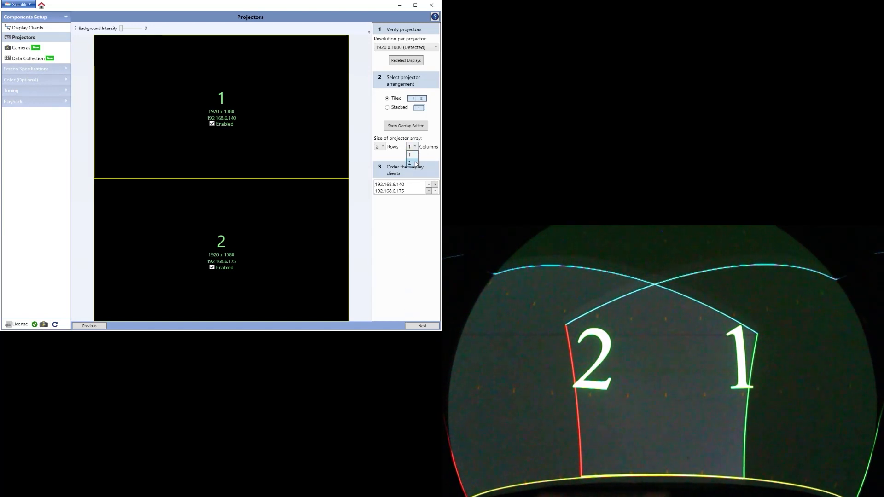
click(412, 163)
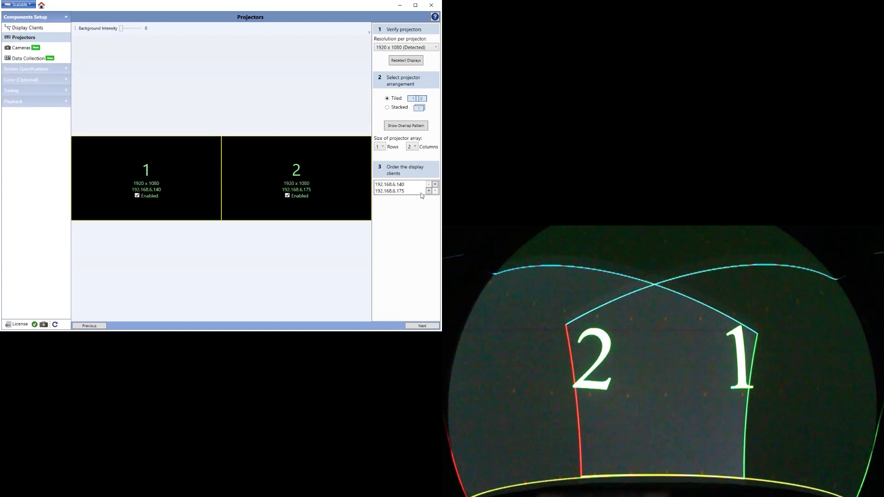
click(429, 191)
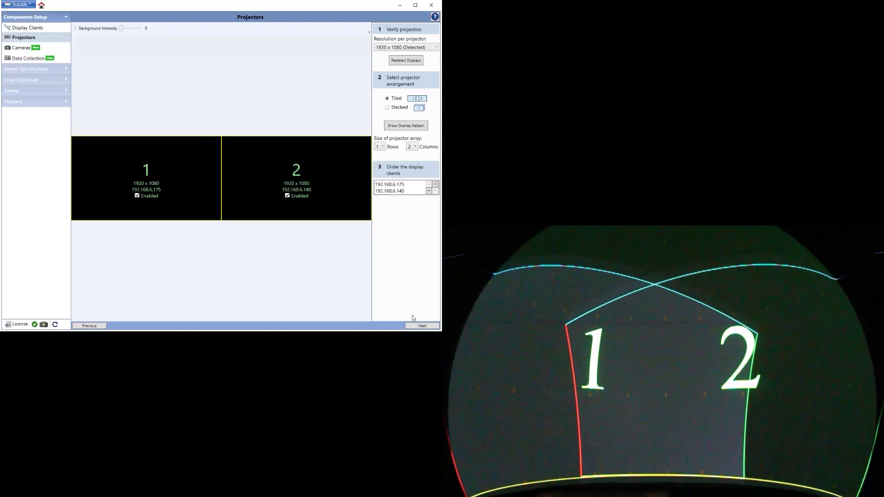
click(421, 326)
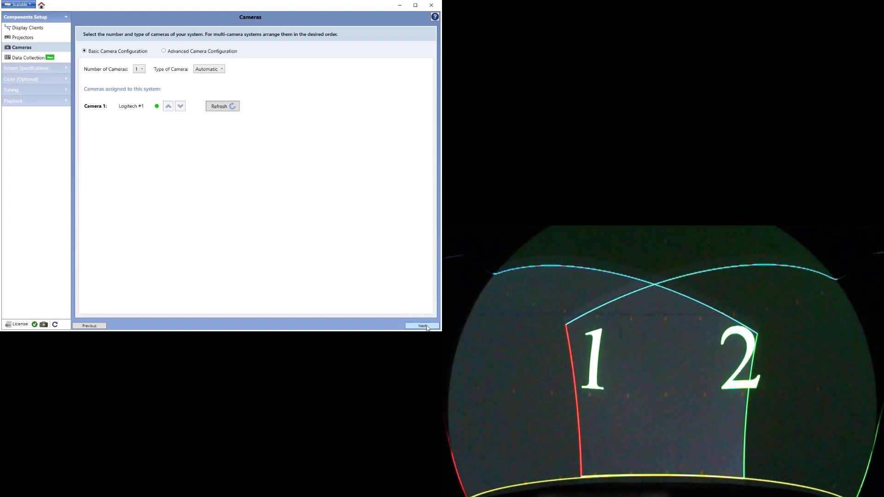
- Accept the single automatic camera, set its exposure to 0.125 s and gain to 20, and run the data collection
click(422, 326)
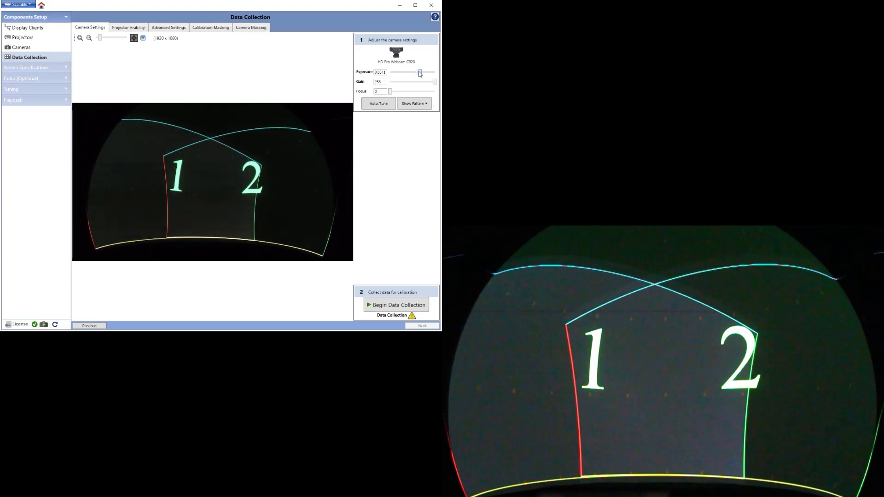
drag(419, 72, 394, 84)
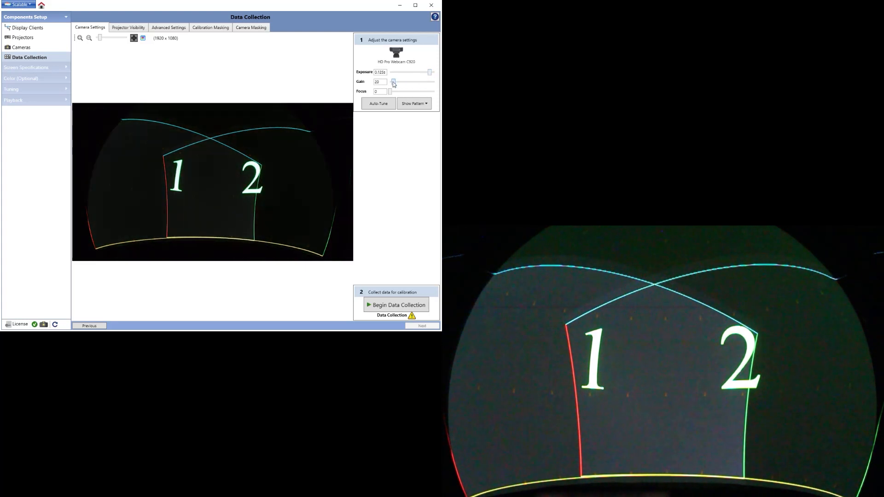
click(414, 304)
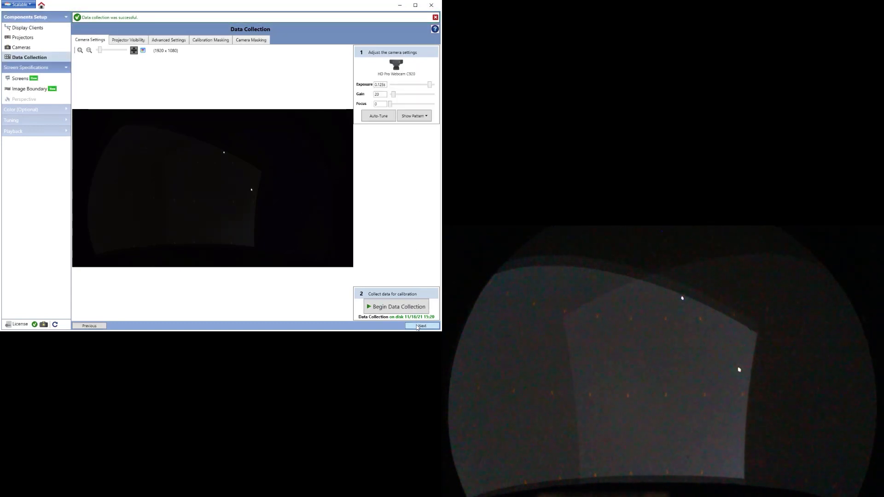
- Define the screen as a Dome Section with top and bottom angles of 30 degrees and continue to the image boundary
click(418, 326)
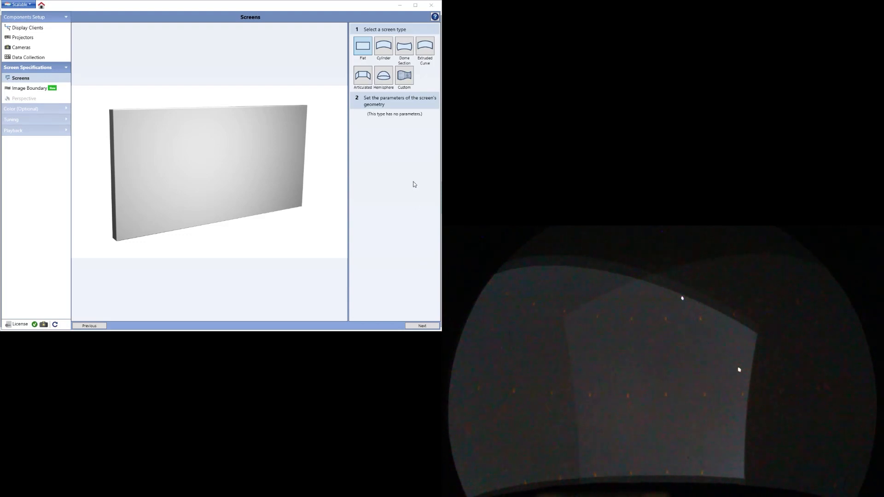
click(402, 46)
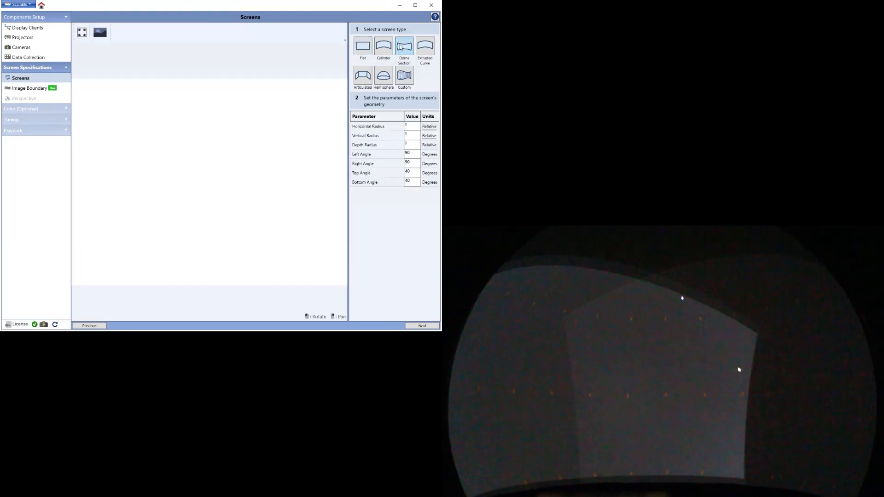
double_click(408, 171)
text(30)
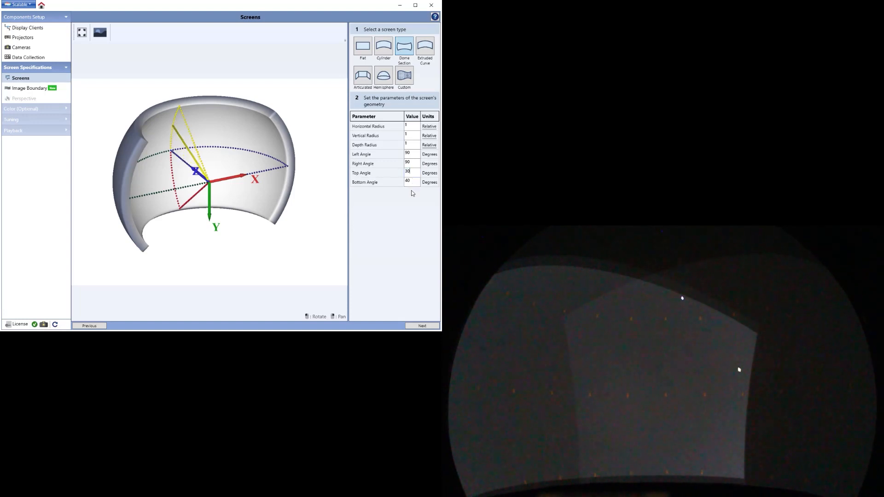
key(Tab)
text(30)
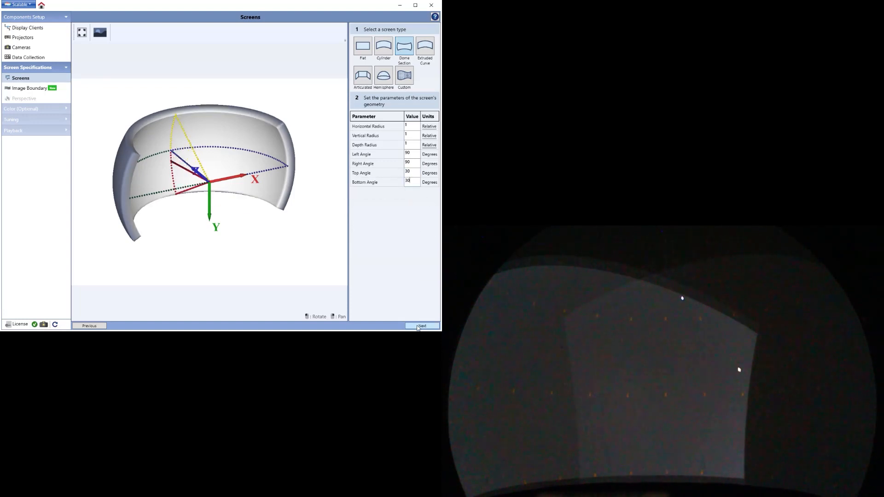
click(421, 325)
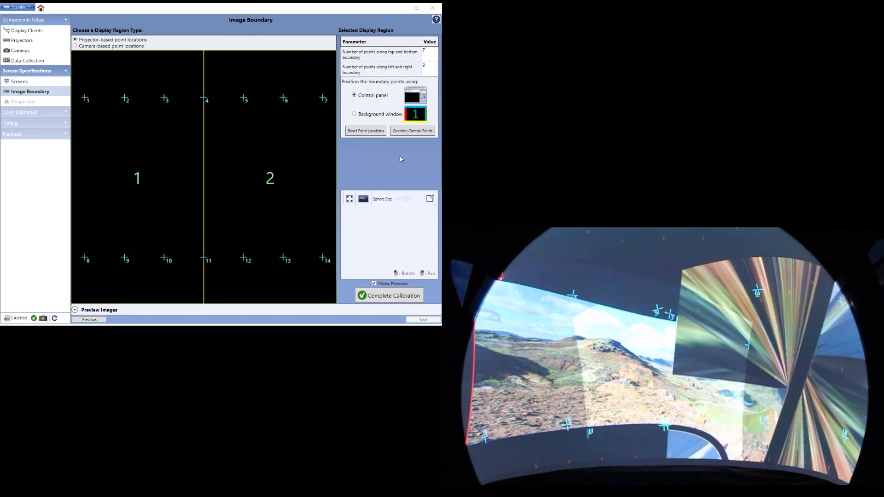
- Move boundary points 1 to 4 so the image's upper edge follows the left half of the dome screen
key(Up)
key(Tab)
key(Left)
key(Tab)
key(Left)
key(Down)
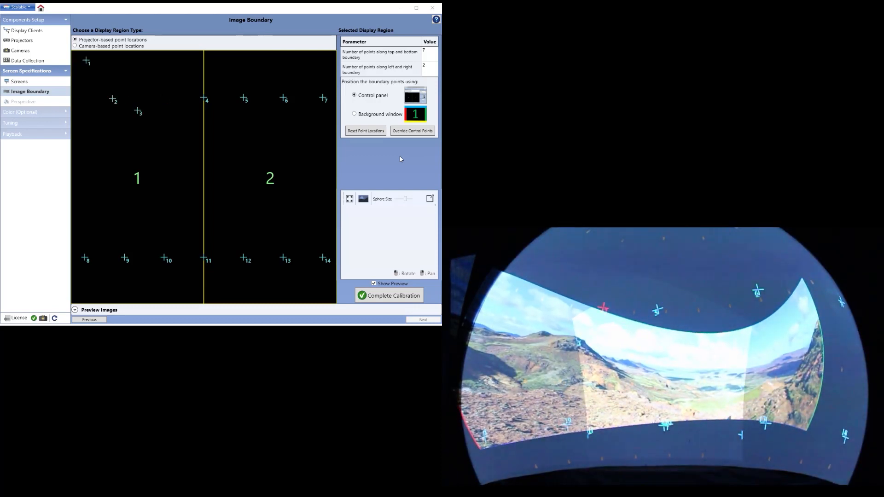
key(Tab)
key(Left)
key(Up)
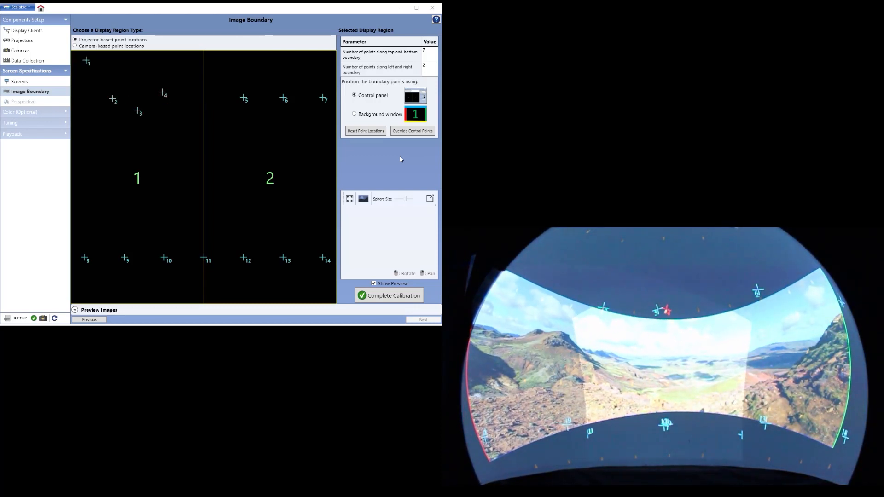
- Move boundary points 5 to 7 so the image's upper edge follows the right half of the dome screen
key(Tab)
key(Right)
key(Down)
key(Tab)
key(Right)
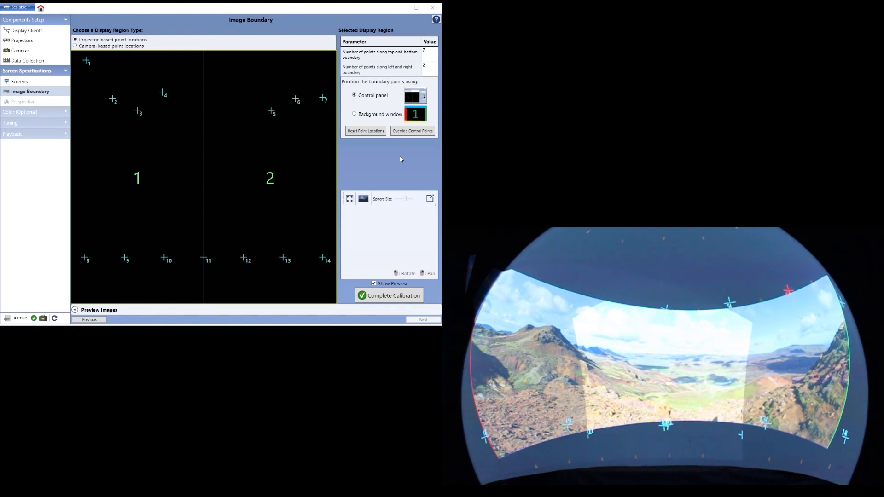
key(Tab)
key(Left)
key(Up)
- Move boundary points 8 to 11 down to the dome's lower edge, from the lower-left corner to the centre
key(Tab)
key(Left)
key(Down)
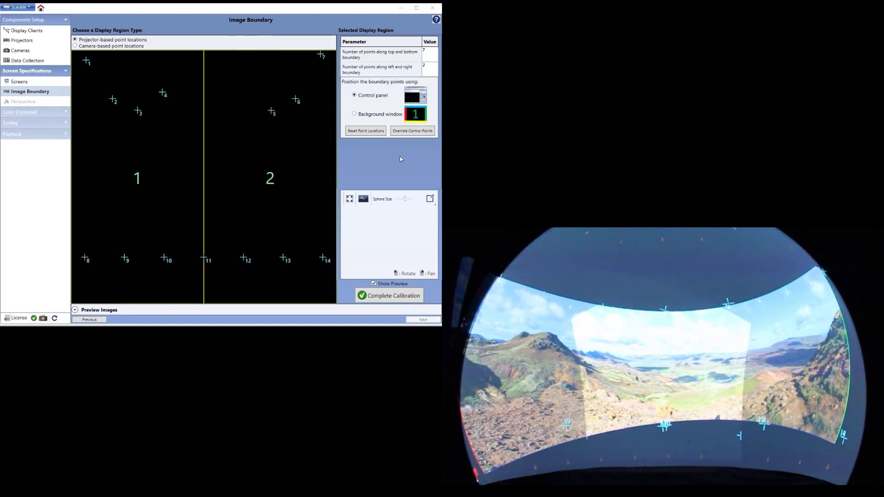
key(Tab)
key(Left)
key(Down)
key(Tab)
key(Left)
key(Down)
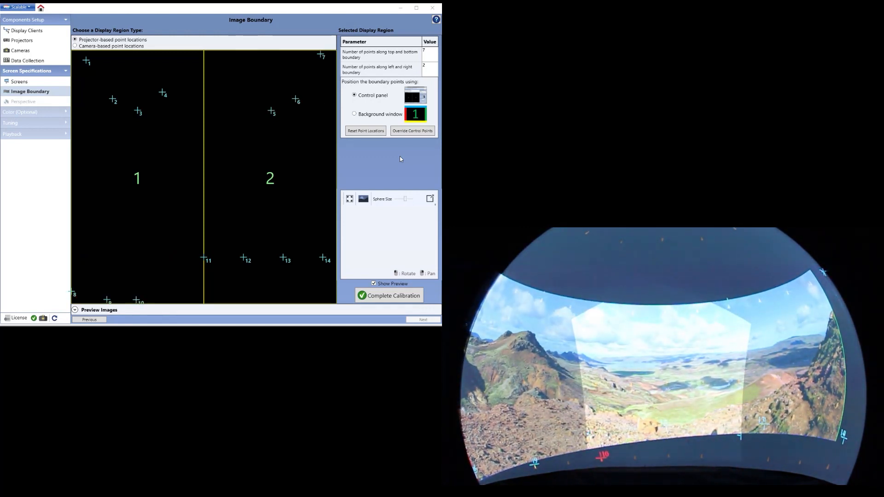
key(Tab)
key(Left)
key(Down)
- Move boundary points 12 to 14 down to the dome's lower edge, from the centre to the lower-right corner
key(Tab)
key(Right)
key(Down)
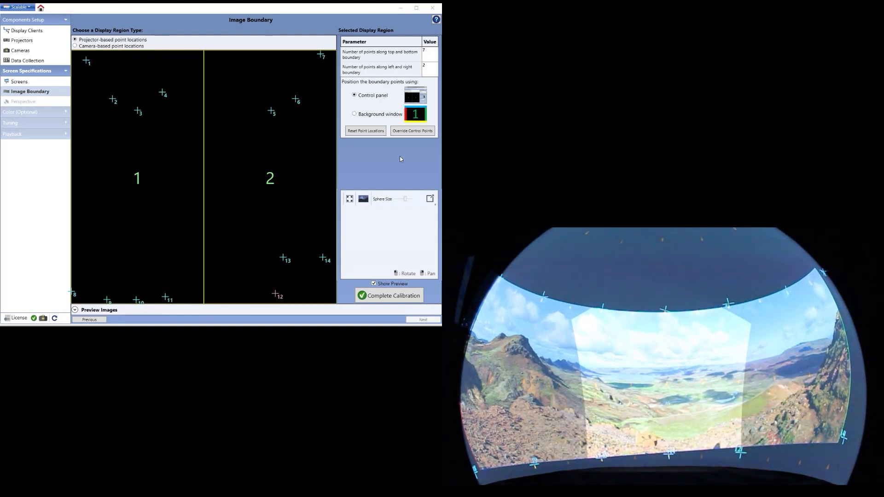
key(Tab)
key(Right)
key(Down)
key(Tab)
key(Right)
key(Down)
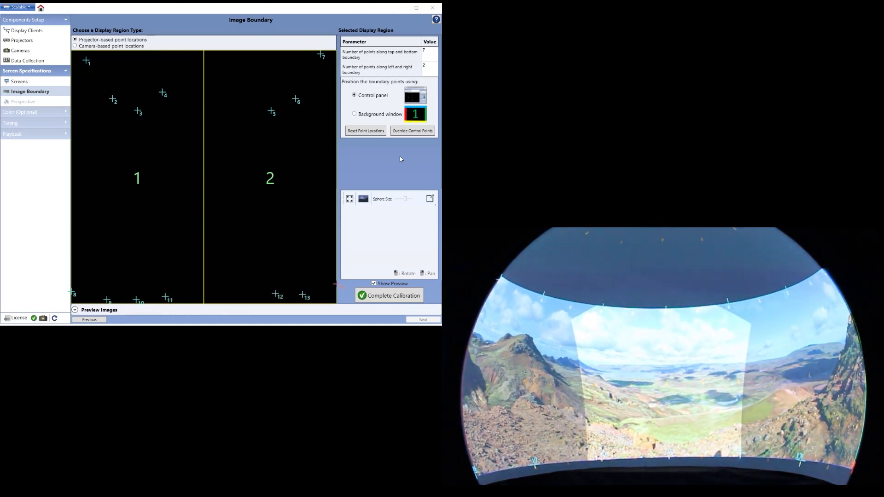
- Fine-tune the upper corner boundary points 1 and 7 and complete the calibration
key(Tab)
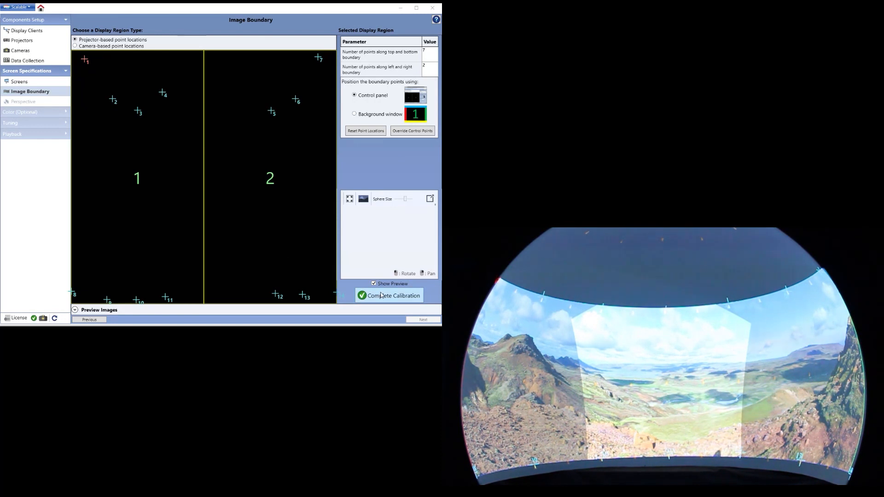
click(382, 295)
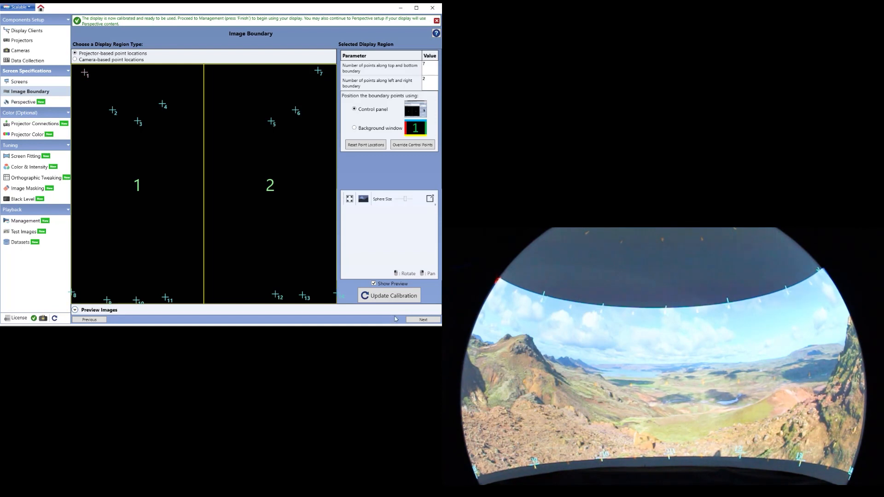
- Add a perspective eyepoint, set the frustum to be made per projector, and update the calibration
click(416, 320)
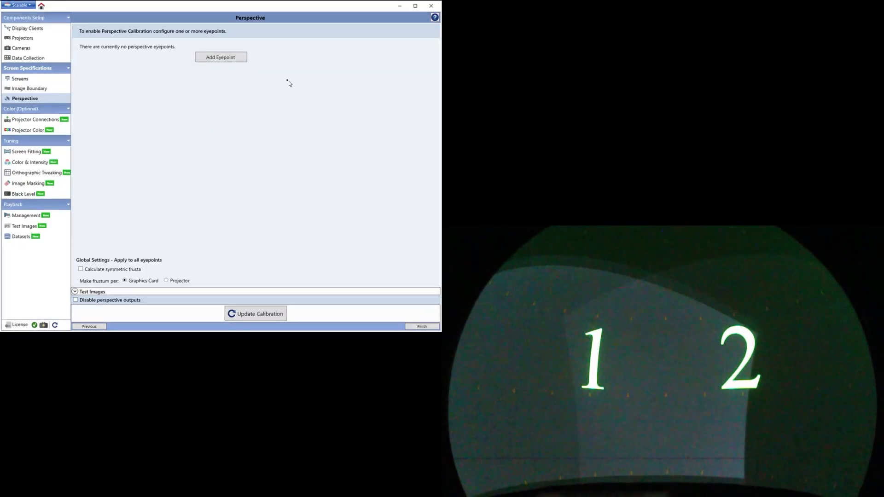
click(233, 59)
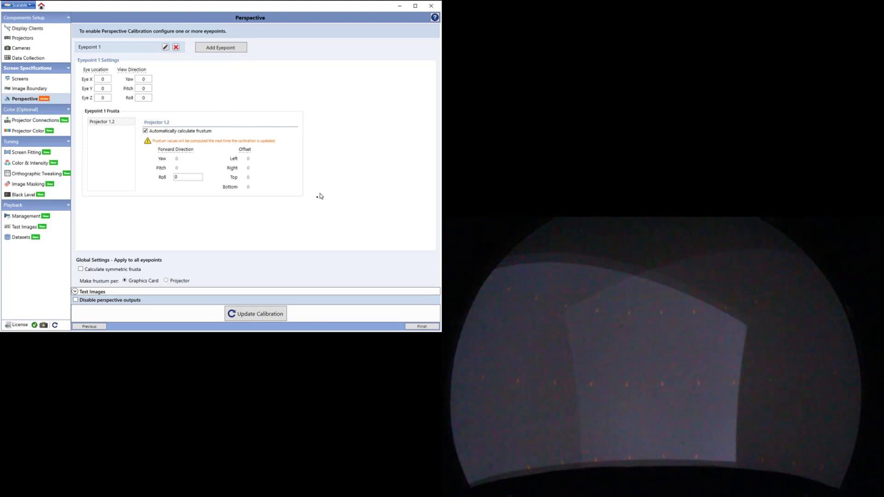
click(179, 282)
click(266, 315)
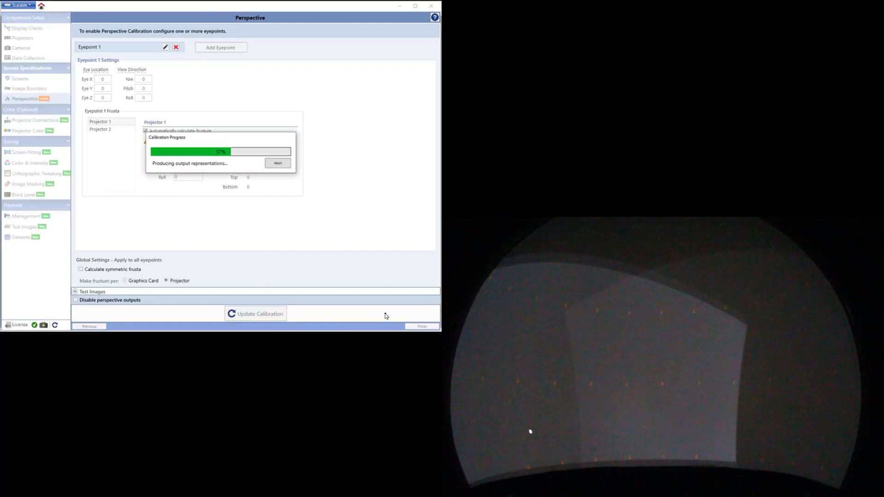